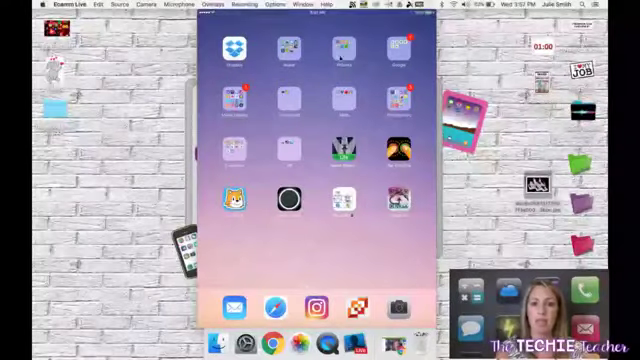
- Bring the mirrored iPad window showing Cloud QR to the front
{"action": "left_click", "coordinate": [341, 58]}
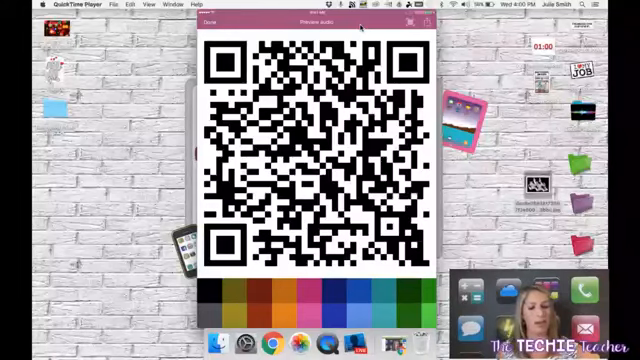
- Use the audio code's actions to rename it, then reopen them to go to History
{"action": "left_click", "coordinate": [362, 27]}
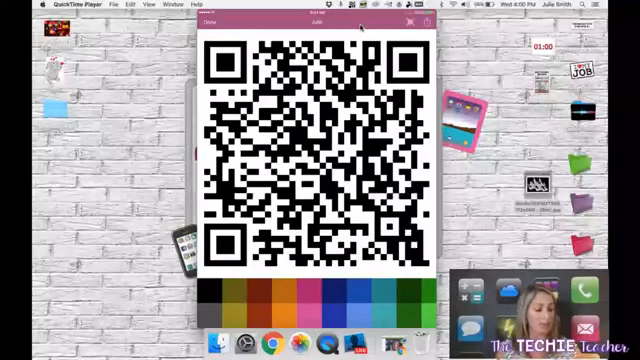
{"action": "left_click", "coordinate": [362, 26]}
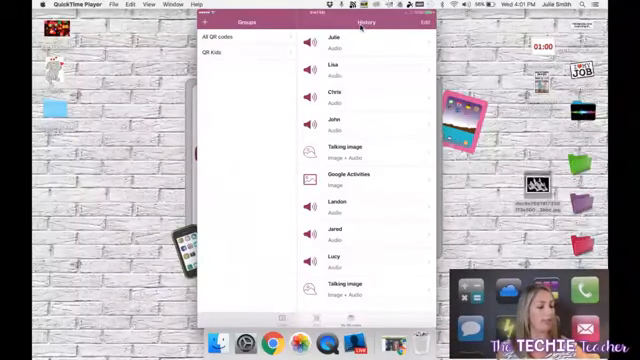
- Filter the sidebar to the QR Kids group's codes for printing
{"action": "left_click", "coordinate": [212, 51]}
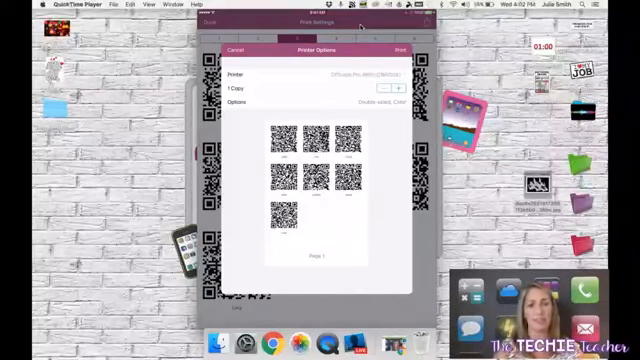
- Leave Cloud QR's print preview to scan the code on the-qrcode-generator.com in Chrome
{"action": "left_click", "coordinate": [358, 30]}
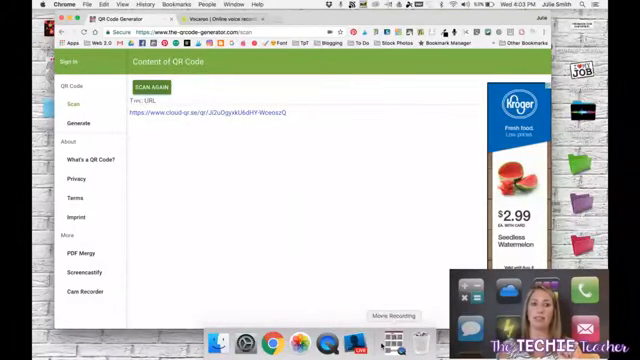
- View the decoded cloud-qr.se talking-image page in a new tab, then close it
{"action": "left_click", "coordinate": [273, 114]}
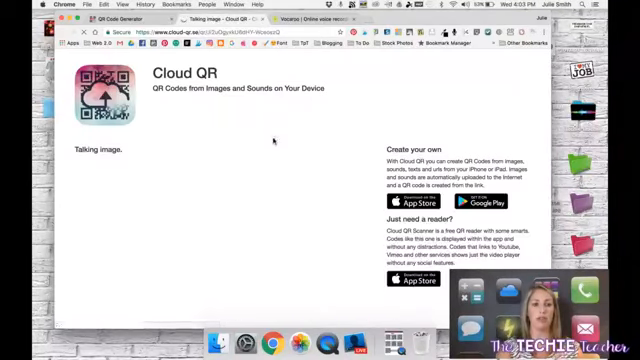
{"action": "scroll", "coordinate": [277, 169], "scroll_direction": "down", "scroll_amount": 2}
{"action": "scroll", "coordinate": [277, 169], "scroll_direction": "down", "scroll_amount": 2}
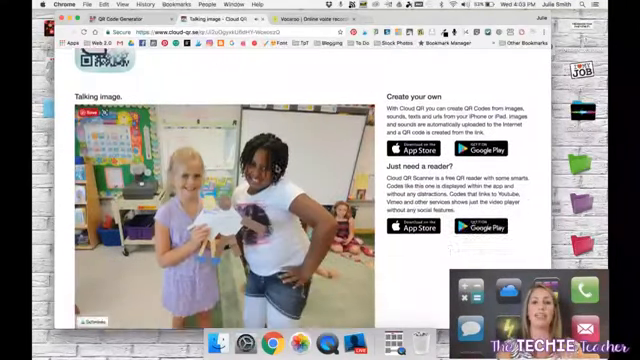
{"action": "scroll", "coordinate": [277, 169], "scroll_direction": "down", "scroll_amount": 2}
{"action": "scroll", "coordinate": [277, 169], "scroll_direction": "down", "scroll_amount": 1}
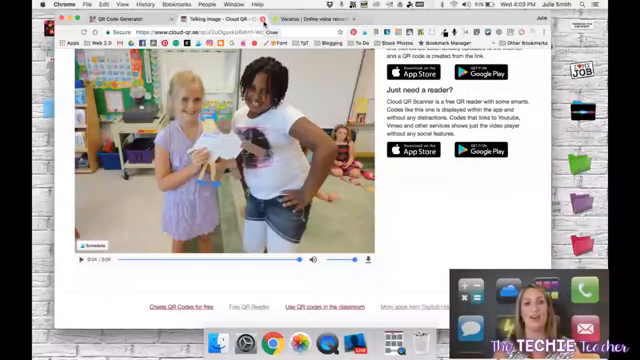
{"action": "left_click", "coordinate": [262, 19]}
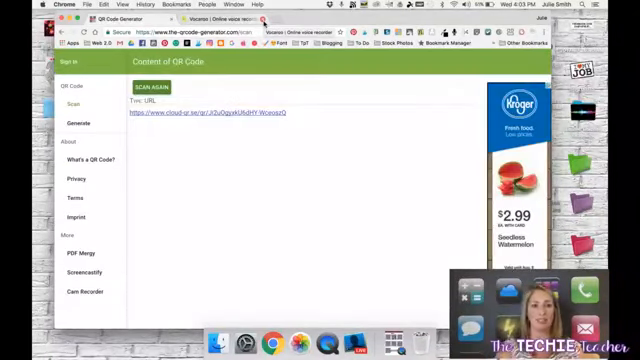
- Start a Vocaroo recording and allow microphone access in the Flash dialog
{"action": "left_click", "coordinate": [236, 19]}
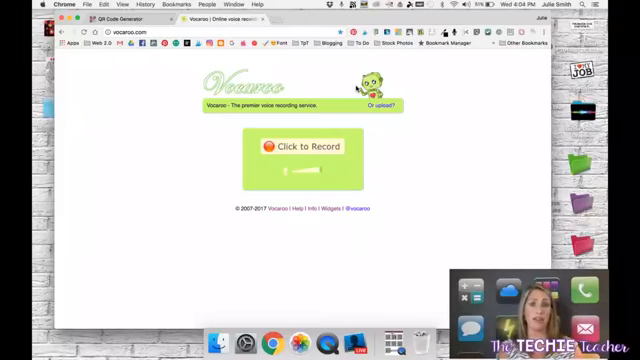
{"action": "left_click", "coordinate": [290, 148]}
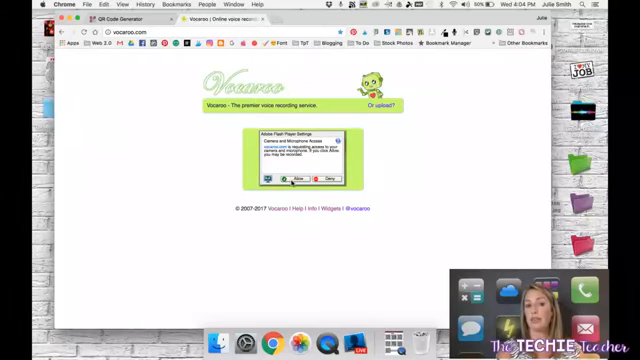
{"action": "left_click", "coordinate": [296, 178]}
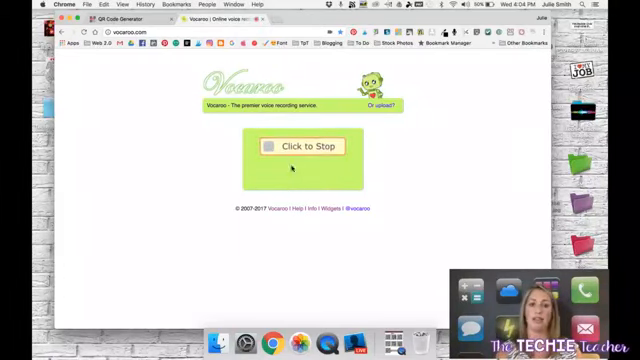
- Stop the Vocaroo recording and save it to get a sharing link
{"action": "left_click", "coordinate": [293, 149]}
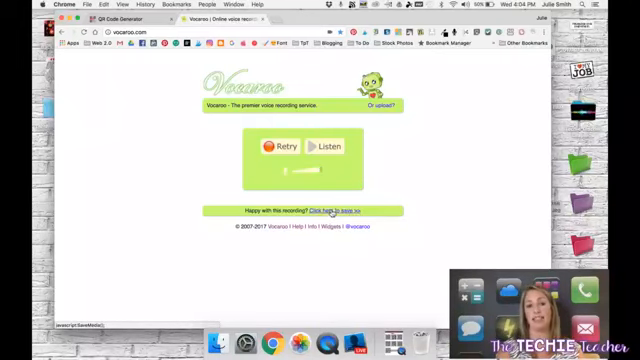
{"action": "left_click", "coordinate": [333, 213]}
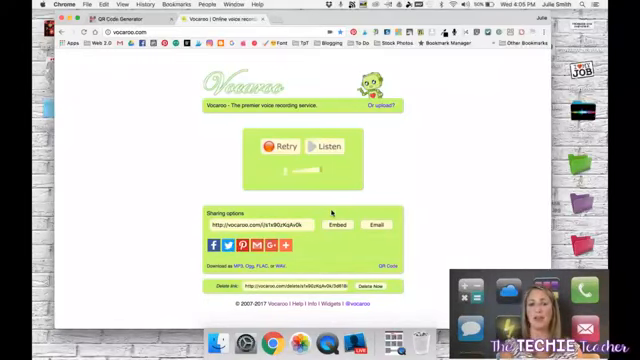
- Show the recording's QR code image and bring up Chrome's print dialog with Cmd+P
{"action": "left_click", "coordinate": [388, 268]}
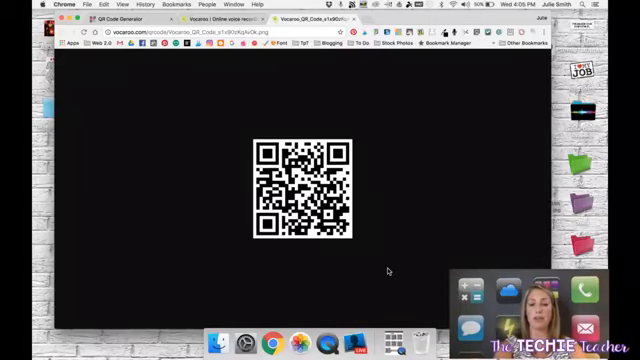
{"action": "key", "text": "super+p"}
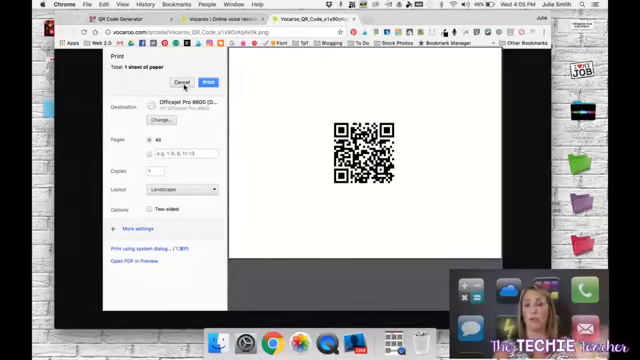
- Cancel the Chrome print dialog, keeping the QR code image displayed
{"action": "left_click", "coordinate": [182, 82]}
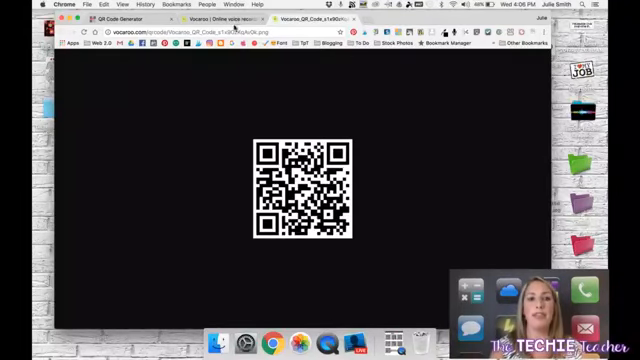
- Return to the Vocaroo recording page with its sharing and download options
{"action": "left_click", "coordinate": [228, 20]}
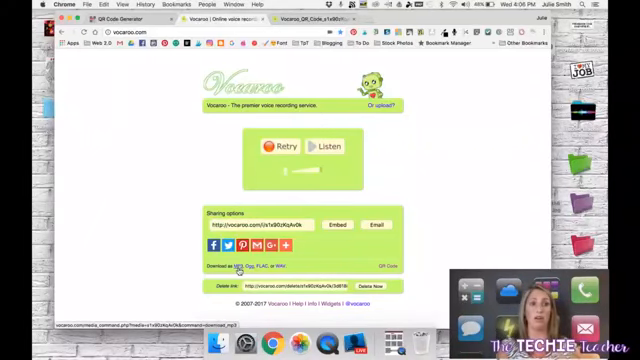
- Generate the static QR code, then shorten the page link via goo.gl and show its QR code
{"action": "left_click", "coordinate": [120, 19]}
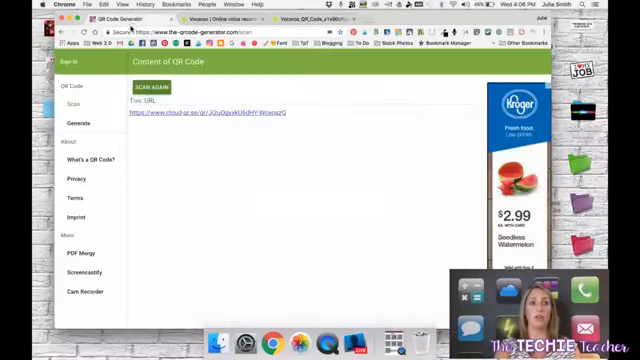
{"action": "left_click", "coordinate": [79, 124]}
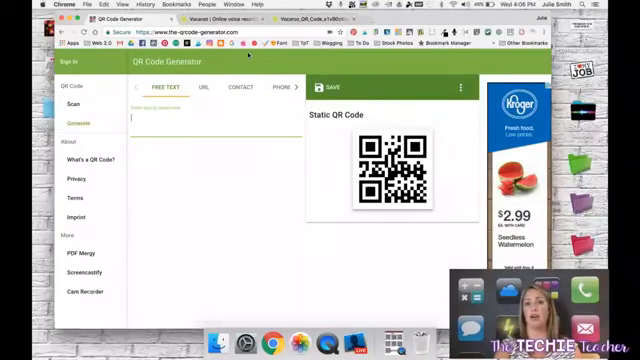
{"action": "left_click", "coordinate": [374, 34]}
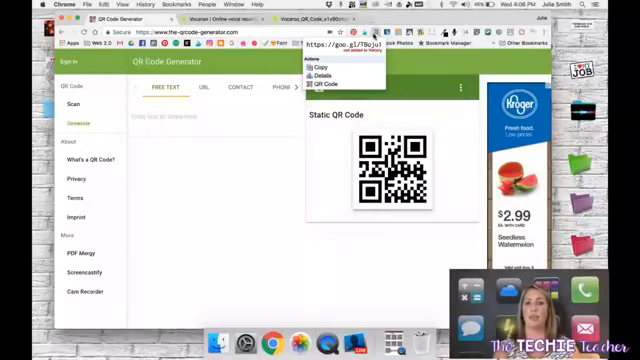
{"action": "left_click", "coordinate": [324, 84]}
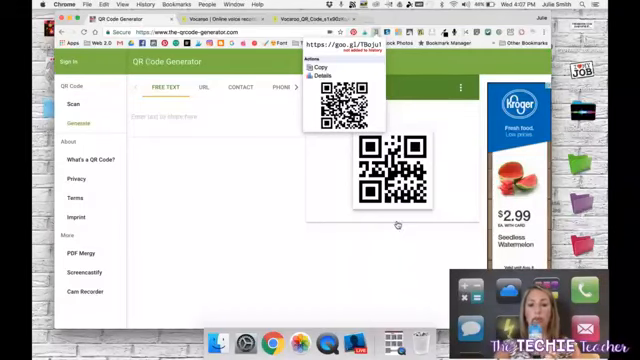
- Bring Ecamm Live to the front, closing the goo.gl short-link QR popup
{"action": "left_click", "coordinate": [356, 344]}
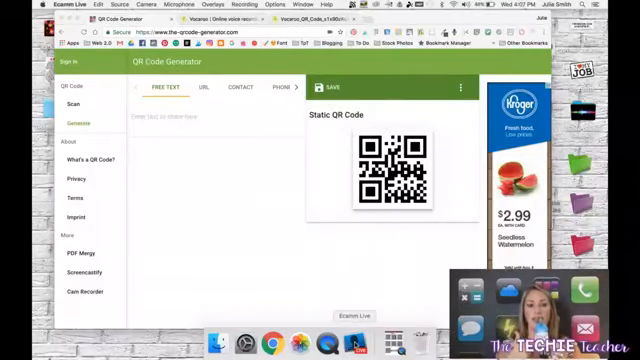